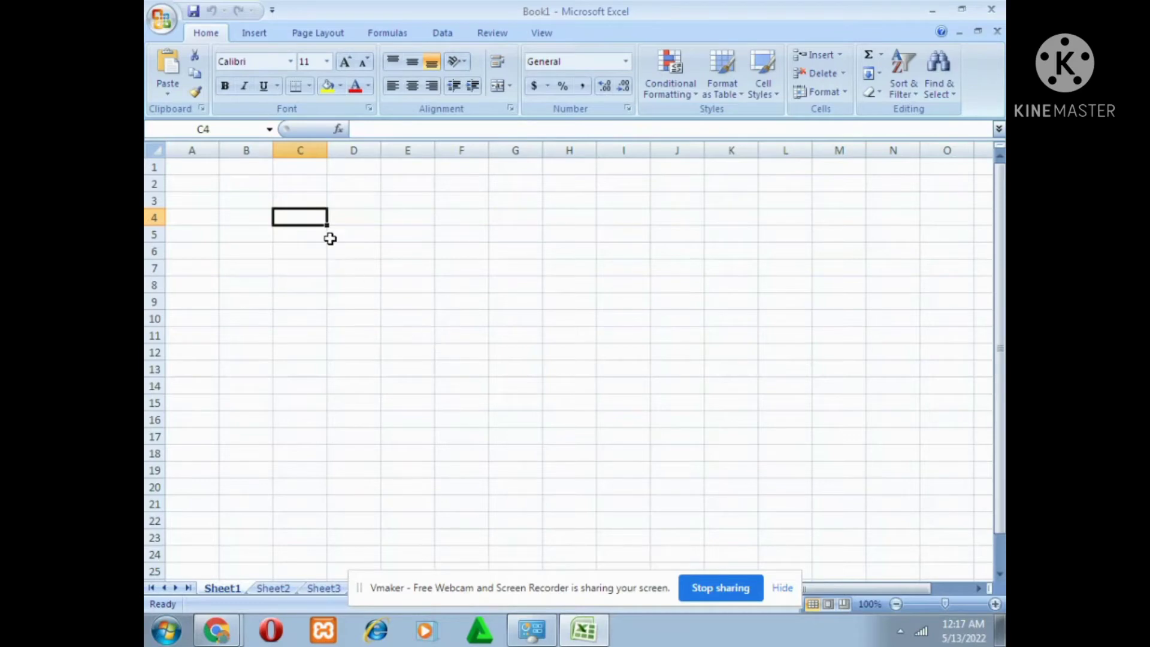
# Enter 25 in cell C4 and 40 in cell D4 as the starting values of a number series.
pyautogui.doubleClick(301, 221)
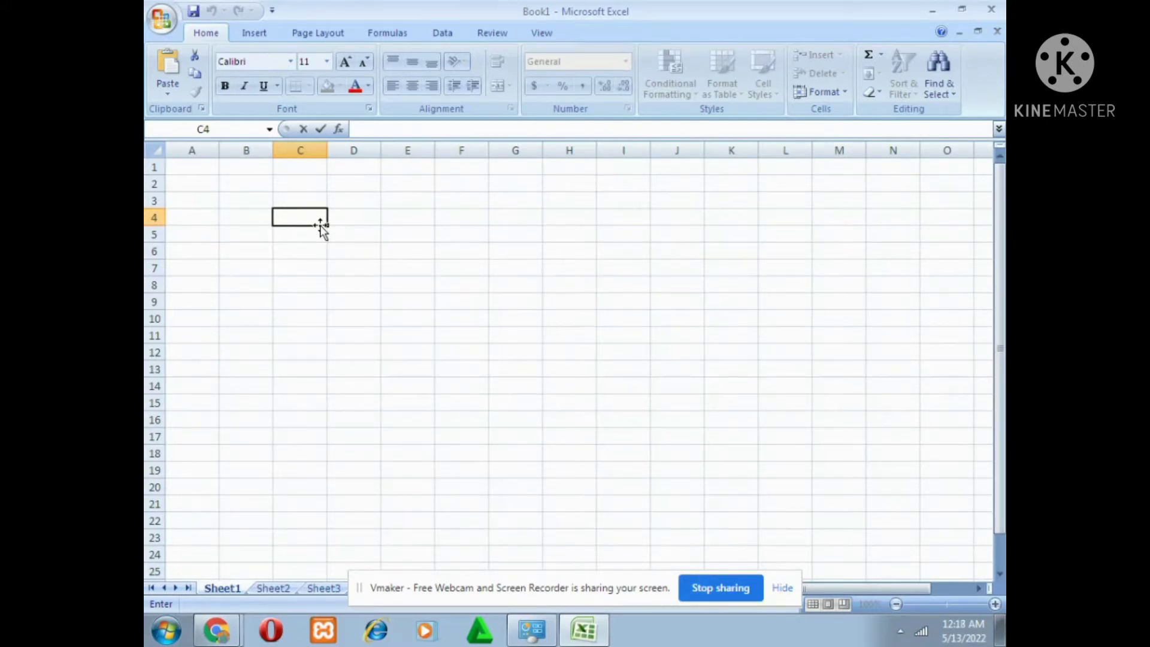
pyautogui.write('25')
pyautogui.press('Tab')
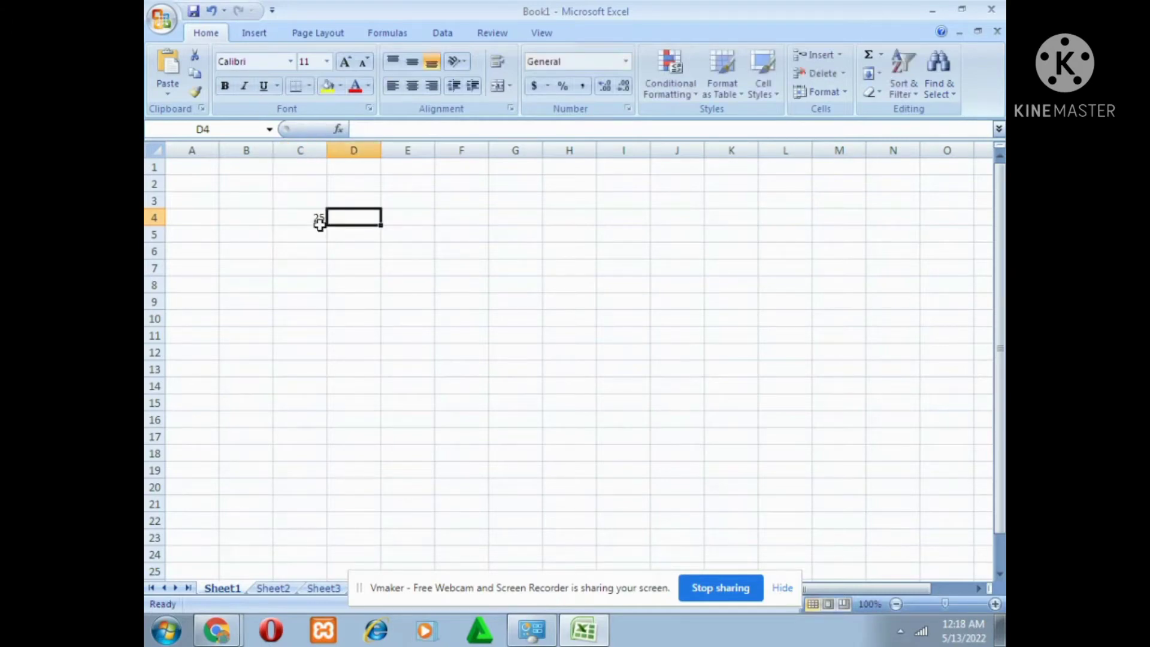
pyautogui.write('40')
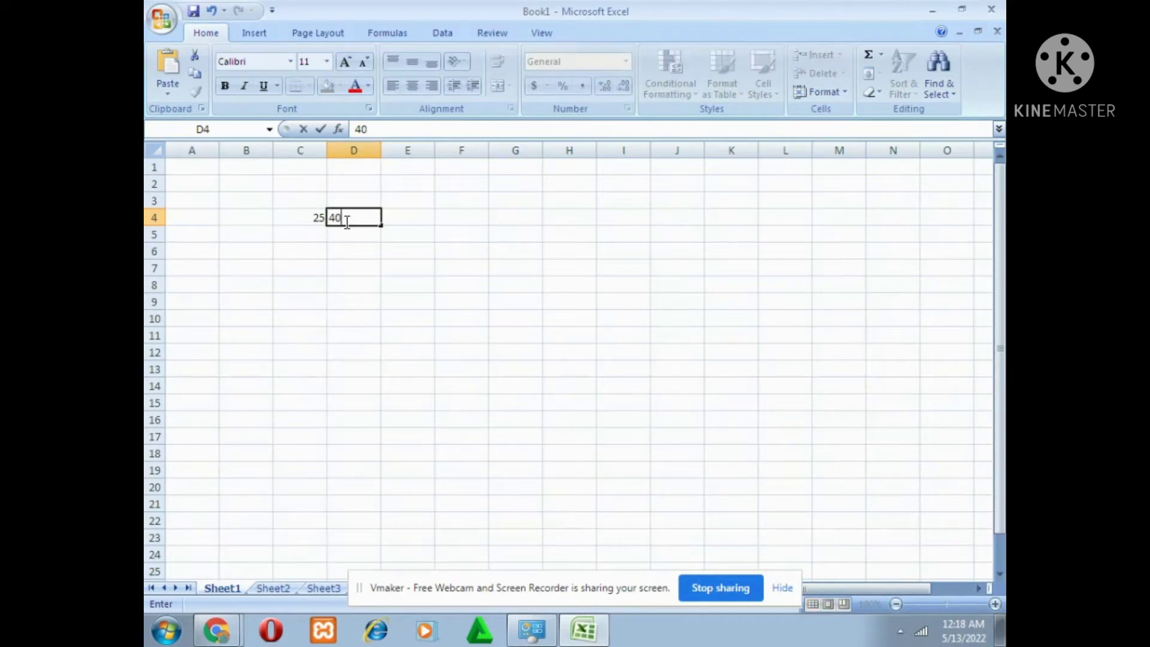
pyautogui.click(304, 218)
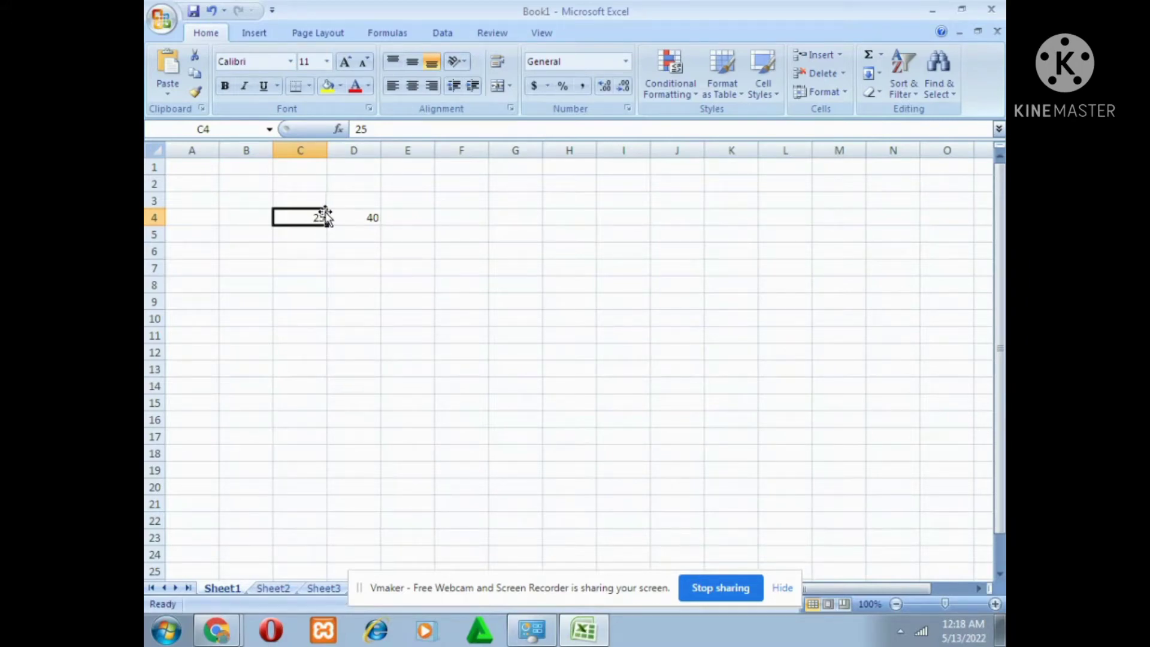
pyautogui.click(394, 220)
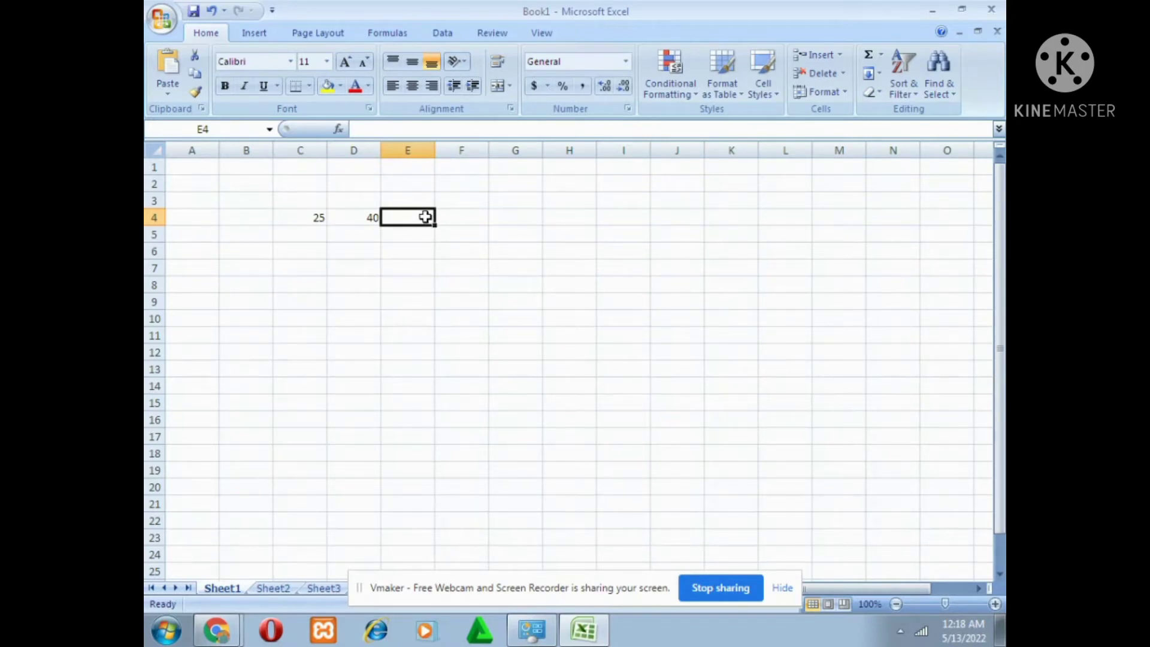
pyautogui.hotkey('shift', 'Right')
pyautogui.hotkey('shift', 'Right')
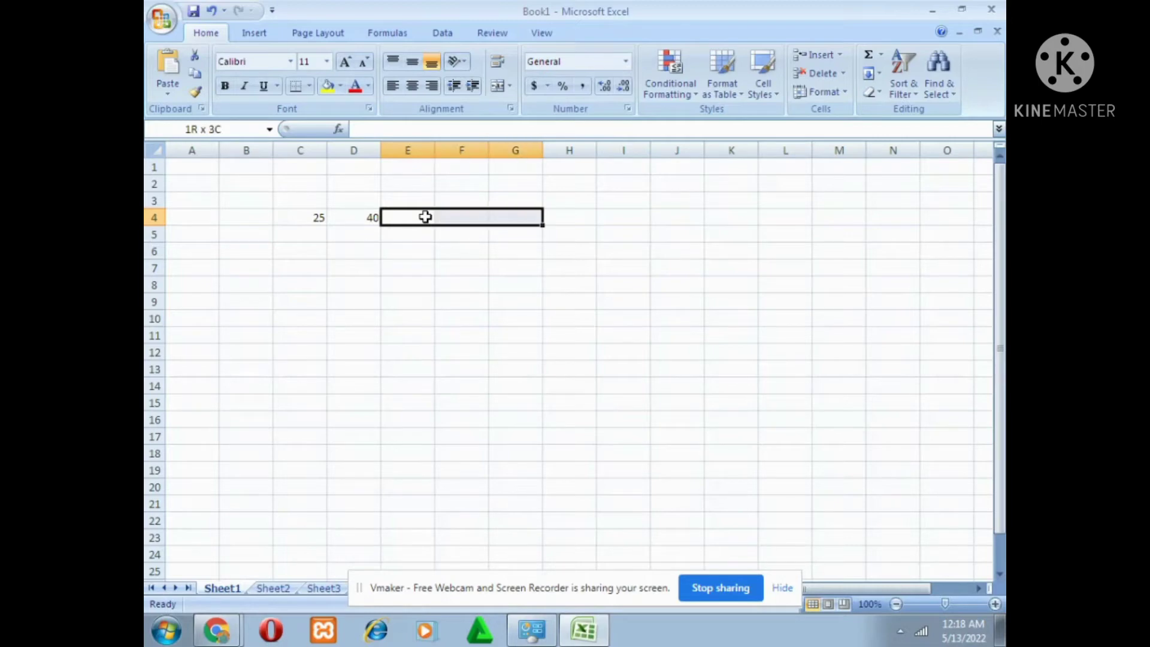
pyautogui.hotkey('shift', 'Right')
pyautogui.hotkey('shift', 'Right')
pyautogui.hotkey('shift', 'Right')
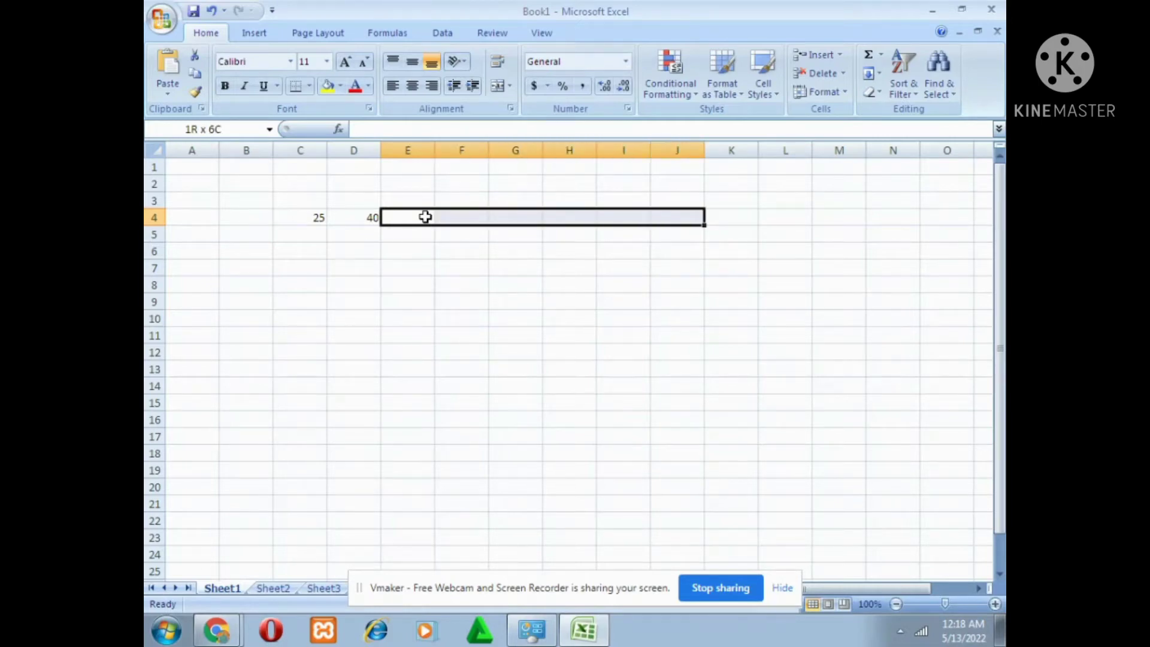
pyautogui.hotkey('shift', 'Right')
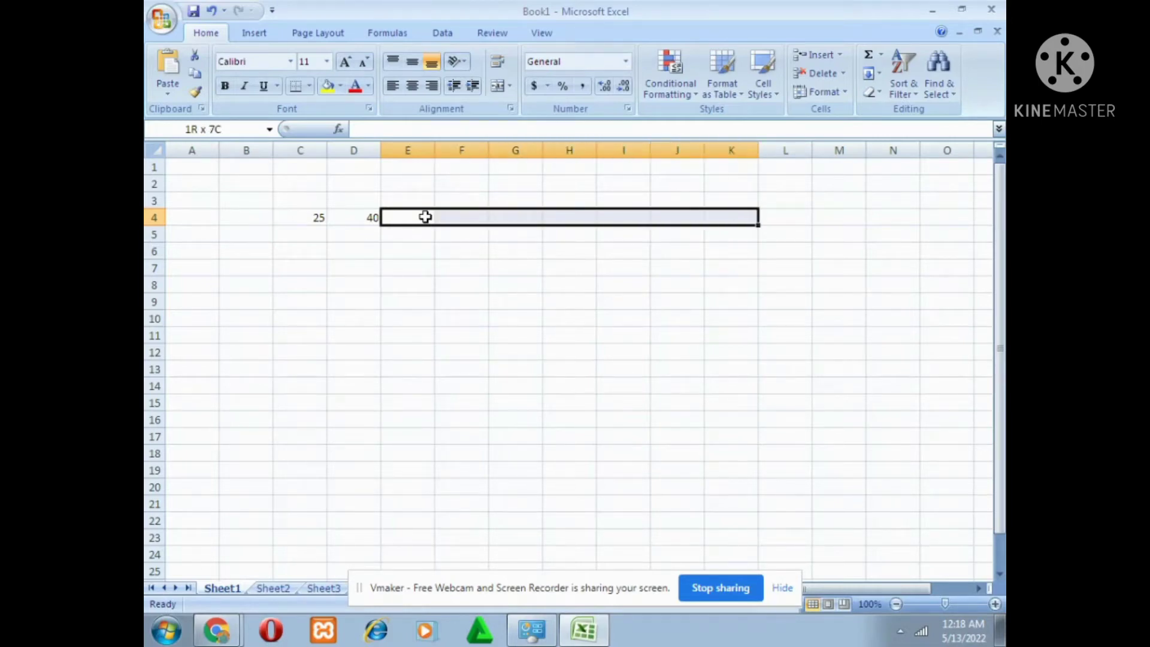
pyautogui.hotkey('shift', 'Right')
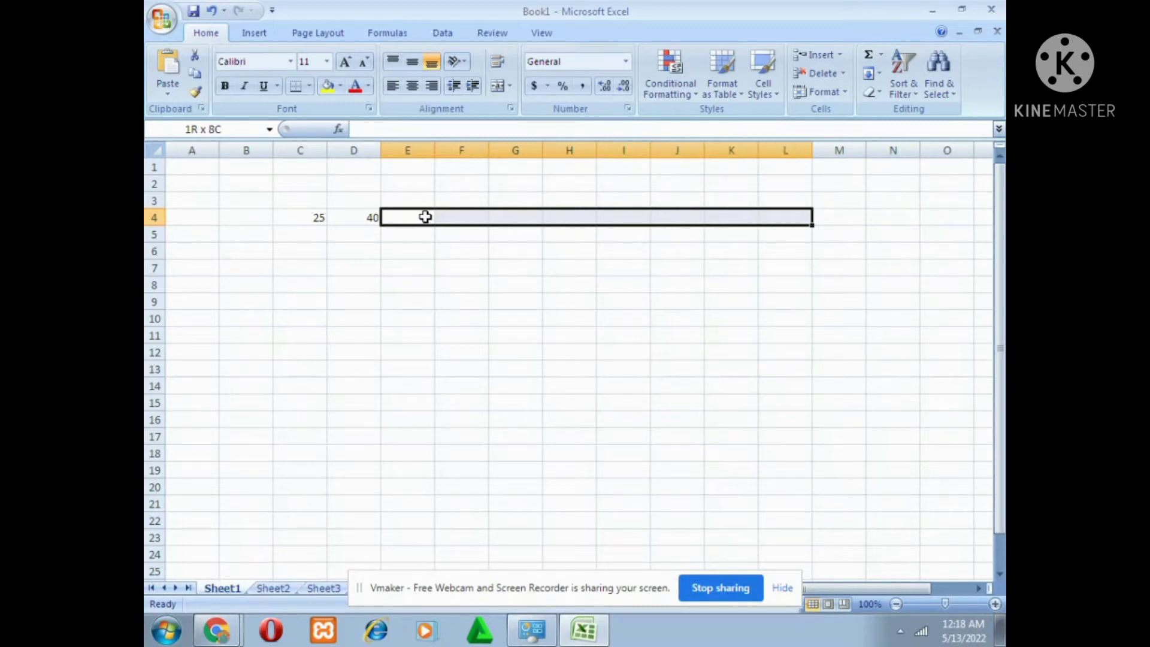
pyautogui.hotkey('shift', 'Right')
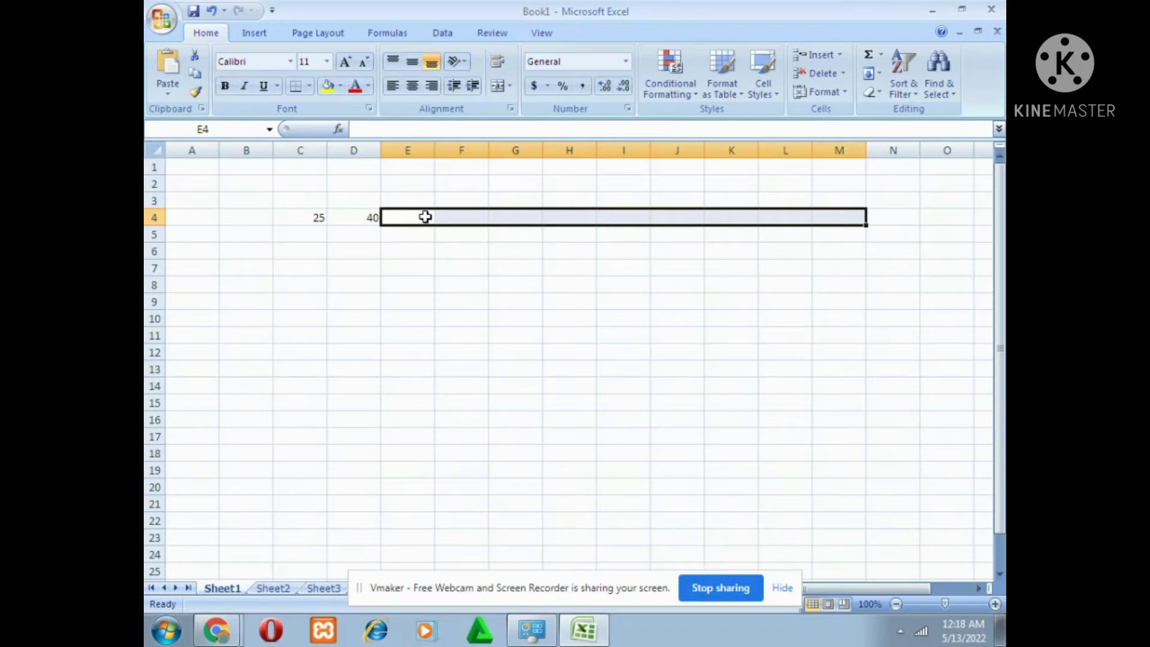
pyautogui.click(878, 74)
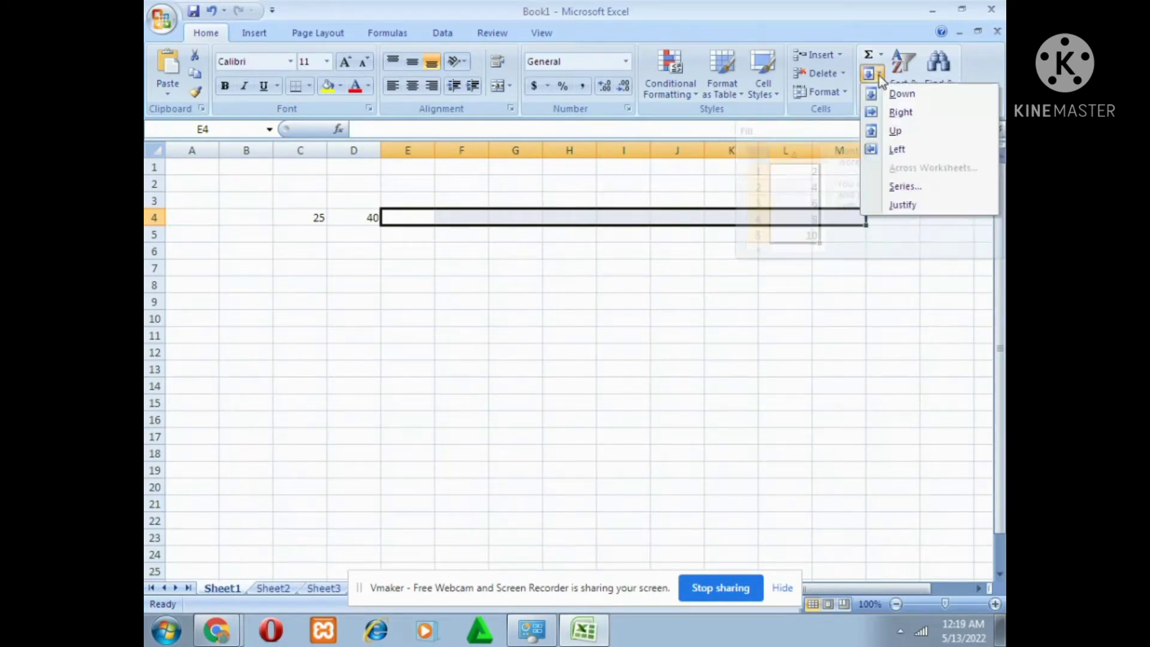
pyautogui.click(918, 187)
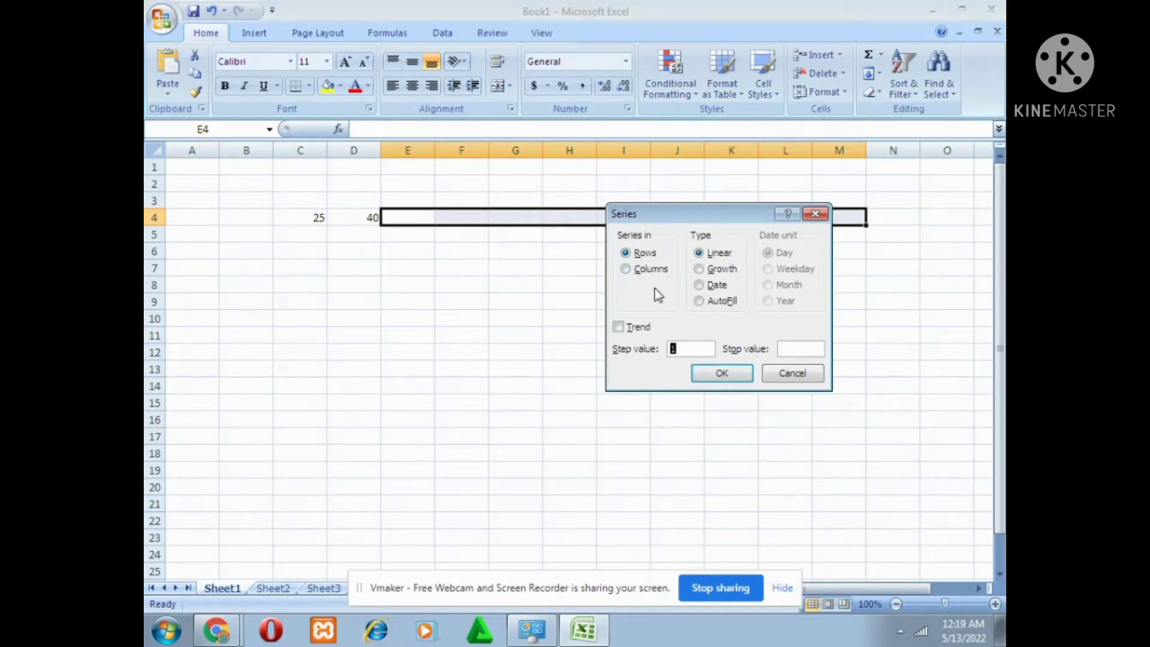
pyautogui.click(701, 301)
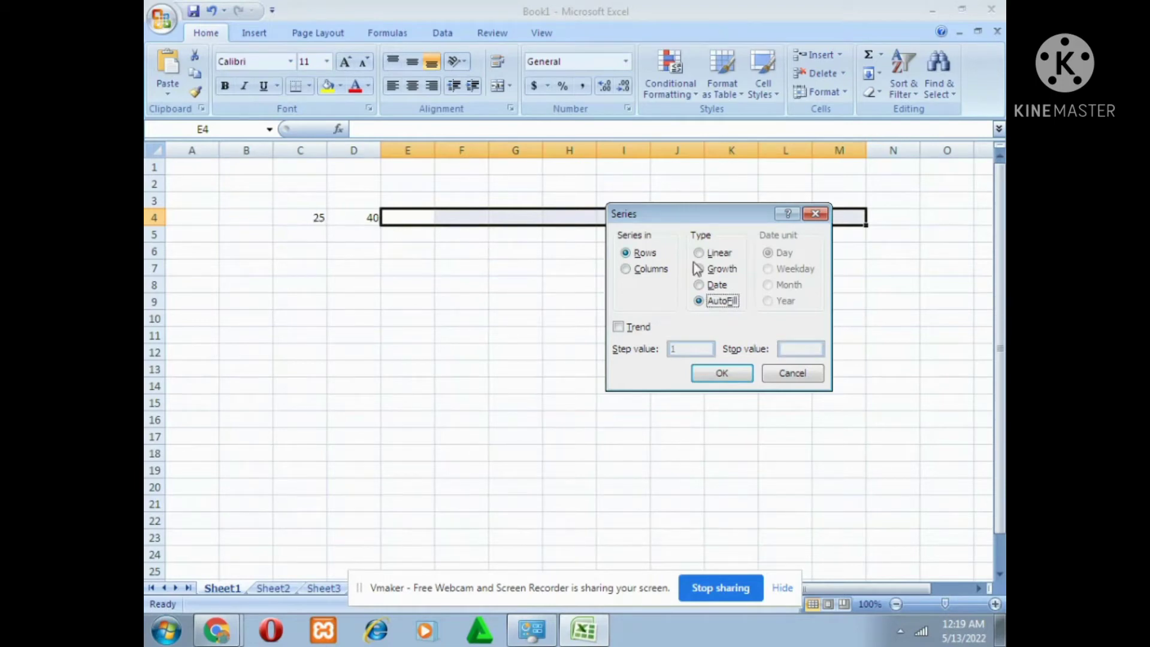
pyautogui.click(815, 214)
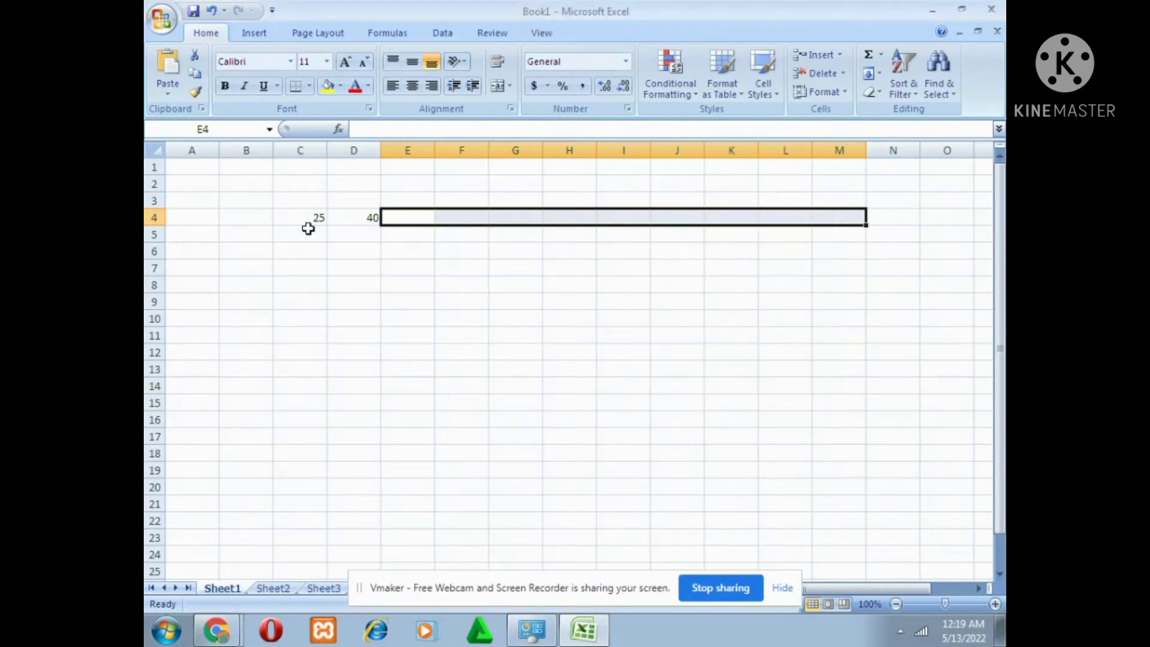
# Fill C4:M4 with a linear series in rows, using the step value of 15.
pyautogui.moveTo(308, 220); pyautogui.dragTo(831, 222)
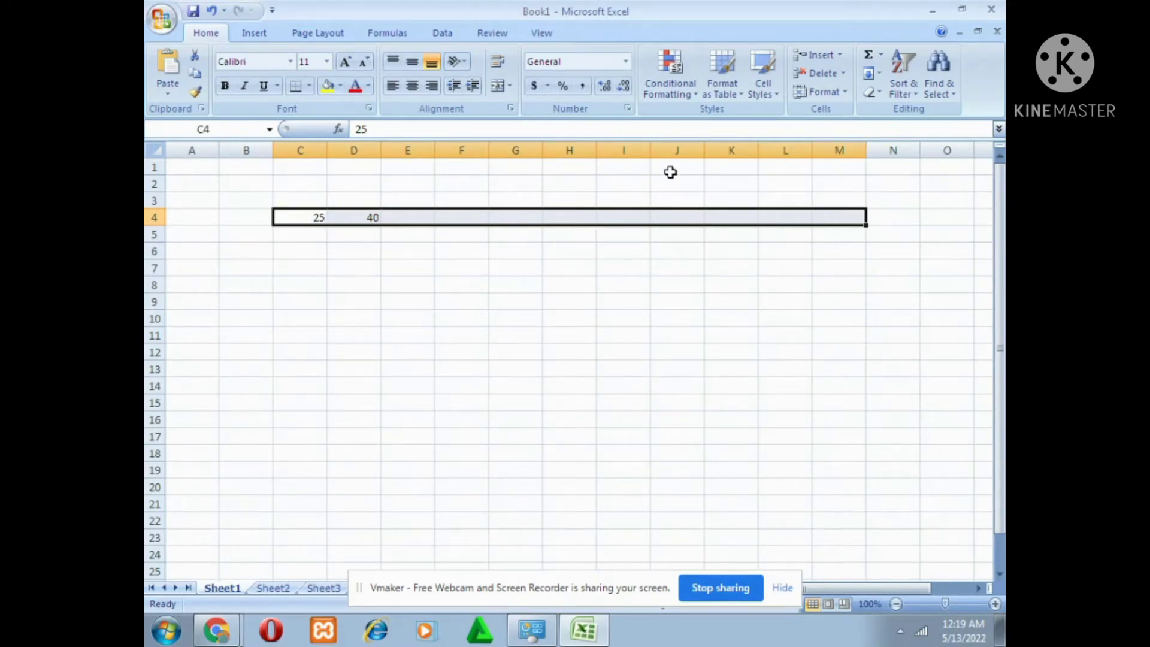
pyautogui.click(880, 74)
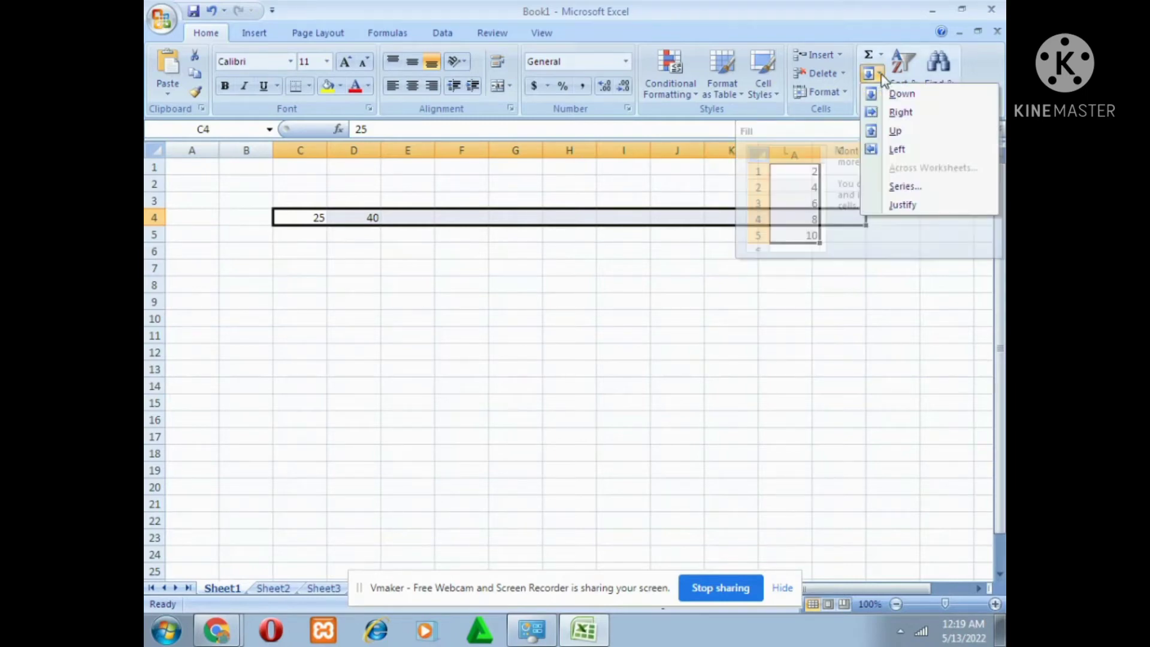
pyautogui.click(903, 187)
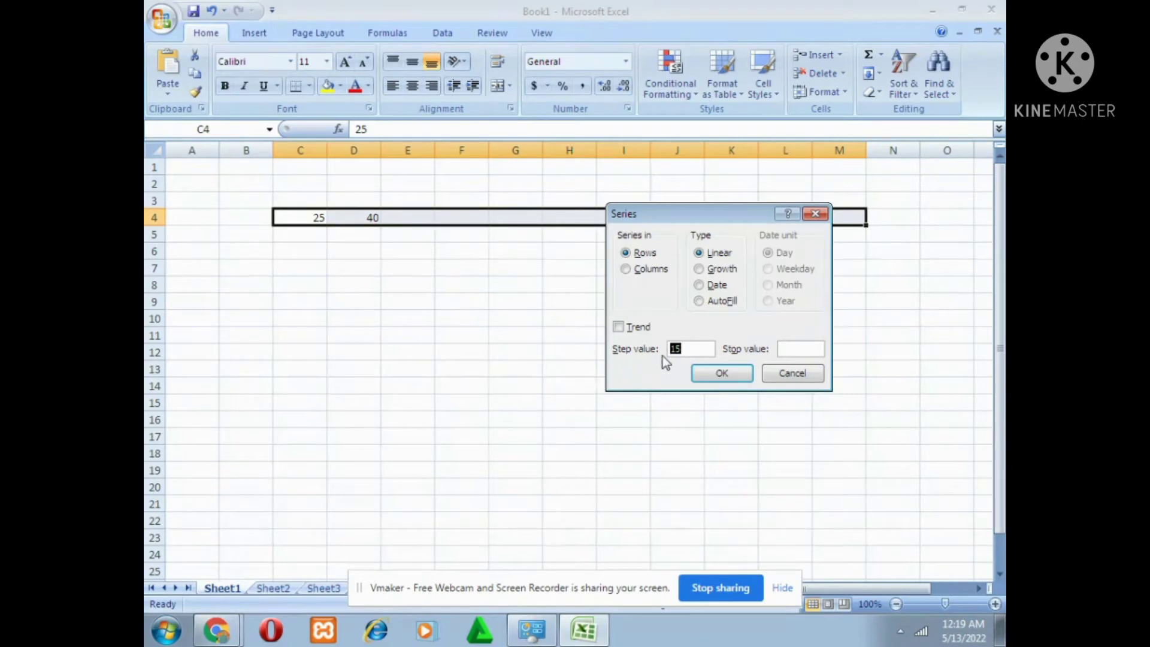
pyautogui.click(722, 373)
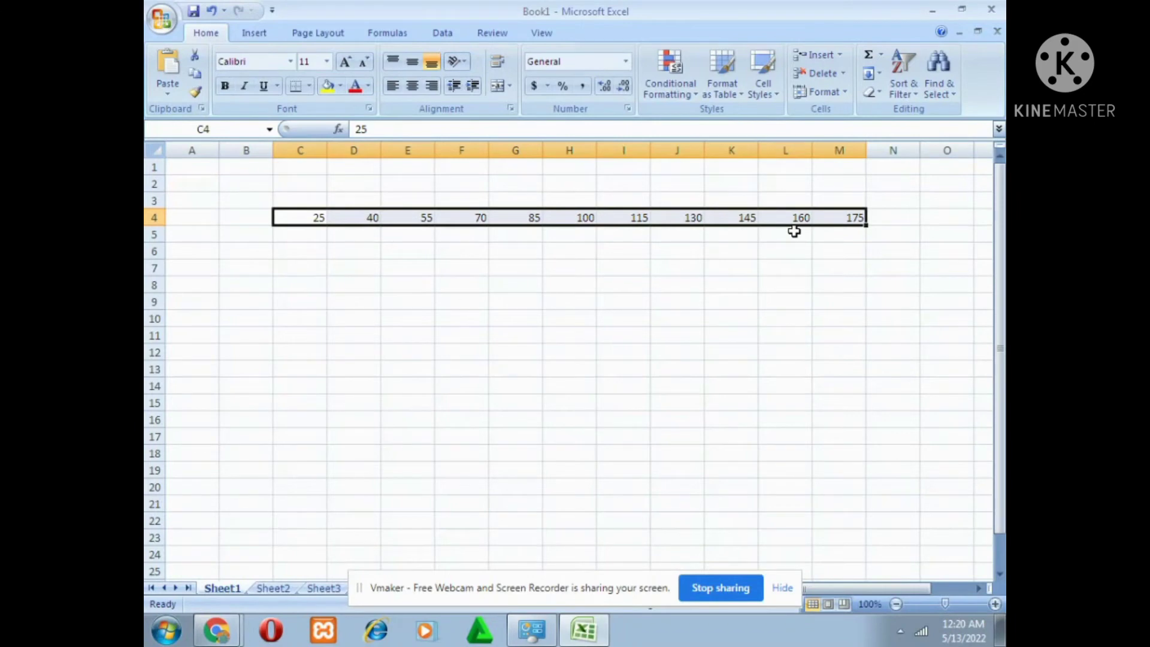
pyautogui.click(262, 259)
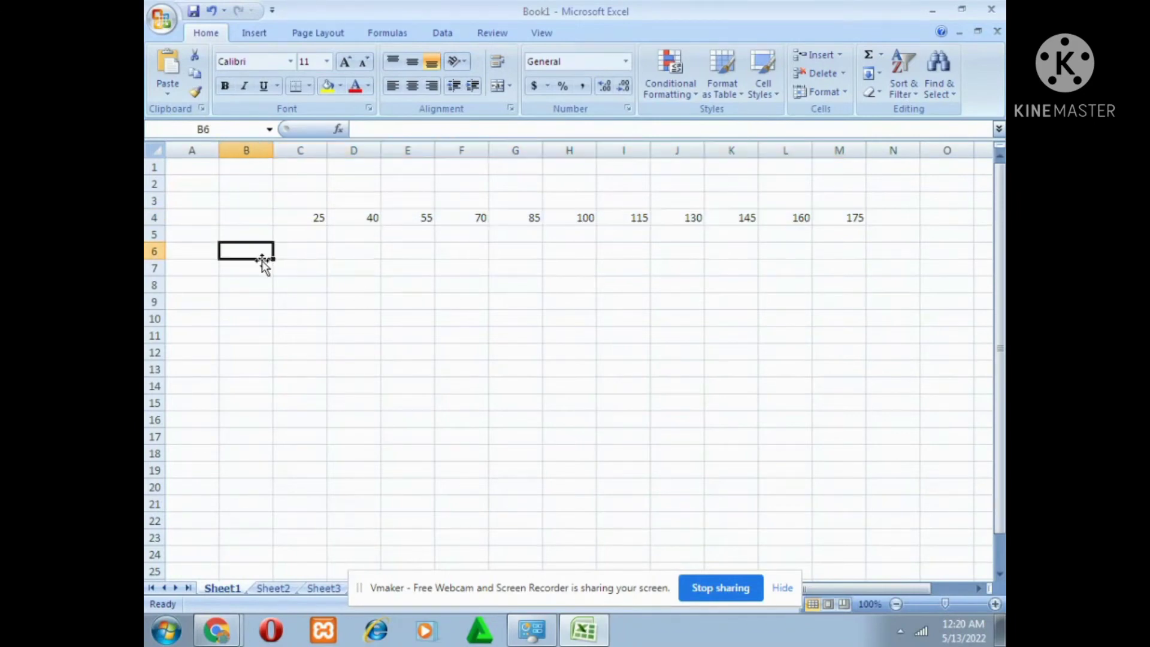
# Undo the series fill and the two number entries in row 4.
pyautogui.click(310, 220)
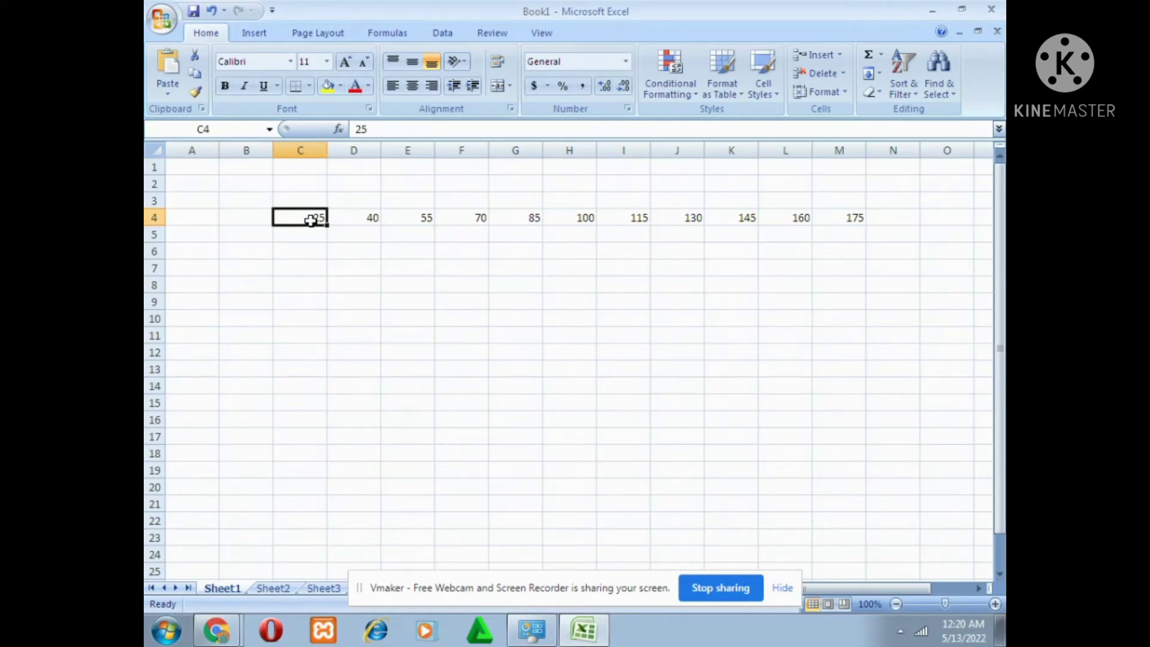
pyautogui.hotkey('ctrl', 'z')
pyautogui.hotkey('ctrl', 'z')
pyautogui.hotkey('ctrl', 'z')
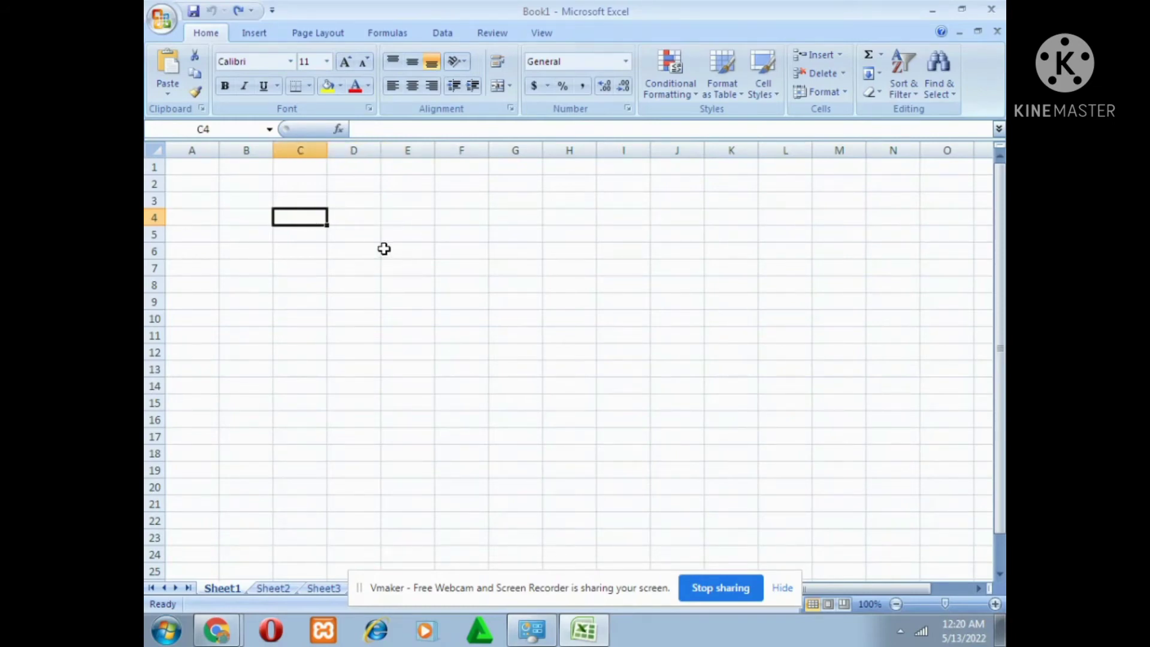
# Redo the two number entries and the linear series fill in row 4.
pyautogui.hotkey('ctrl', 'y')
pyautogui.hotkey('ctrl', 'y')
pyautogui.hotkey('ctrl', 'y')
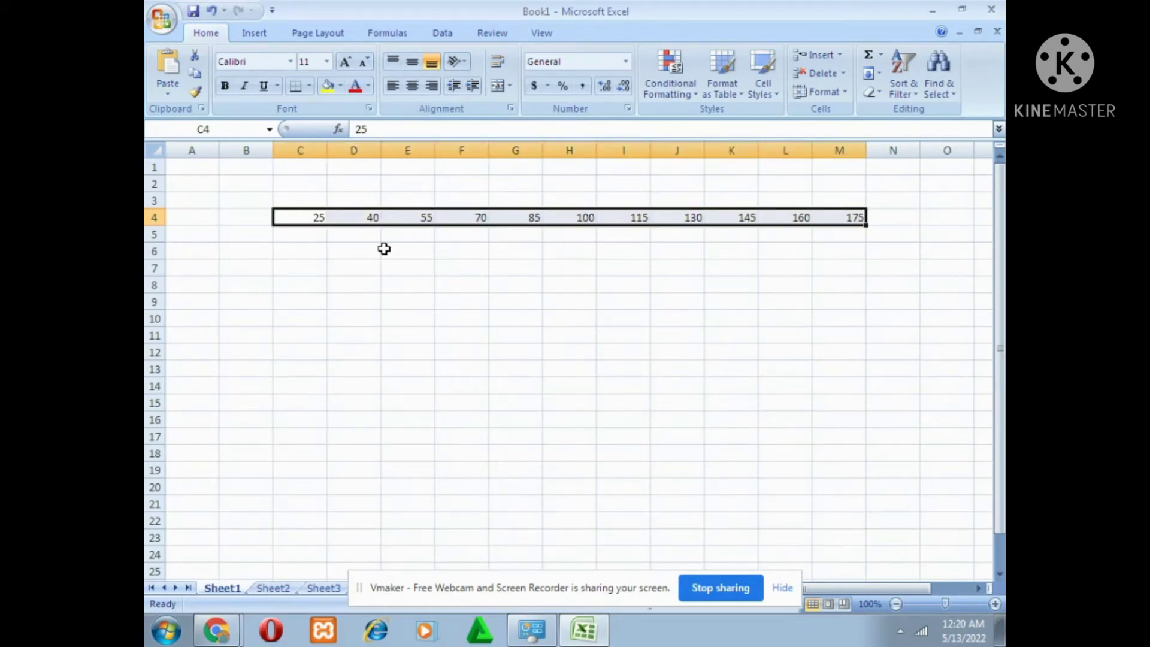
# Undo the restored series and both starting values to empty row 4 again.
pyautogui.hotkey('ctrl', 'z')
pyautogui.hotkey('ctrl', 'z')
pyautogui.hotkey('ctrl', 'z')
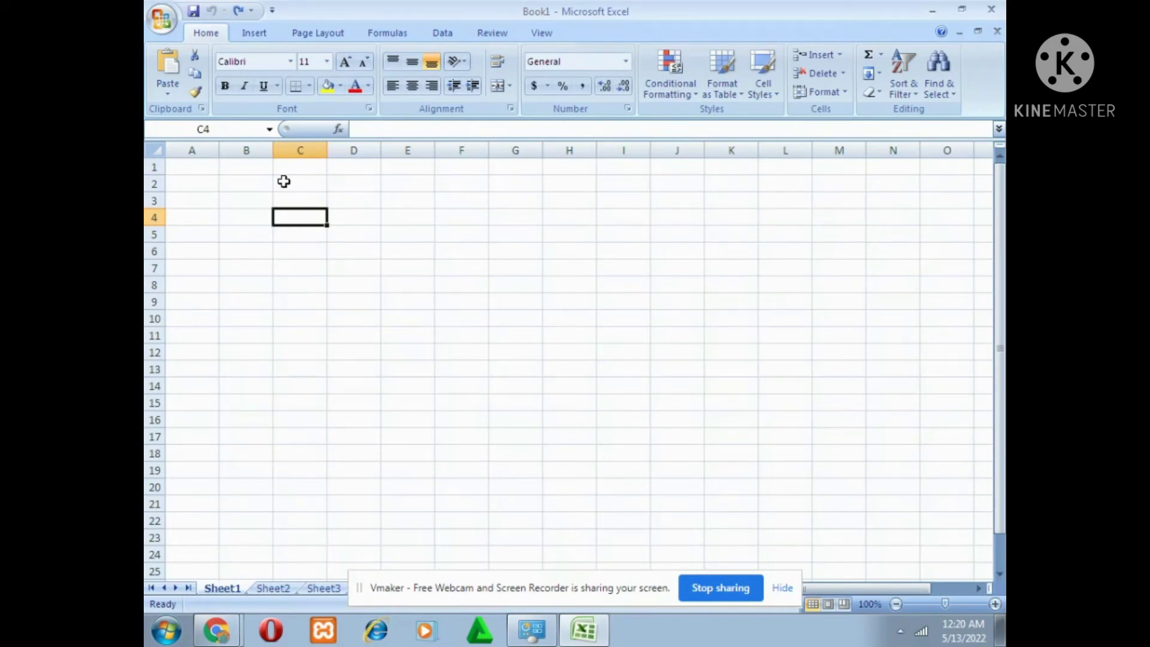
# Enter JAN in cell B2 and MON in cell B3, in capital letters.
pyautogui.click(249, 182)
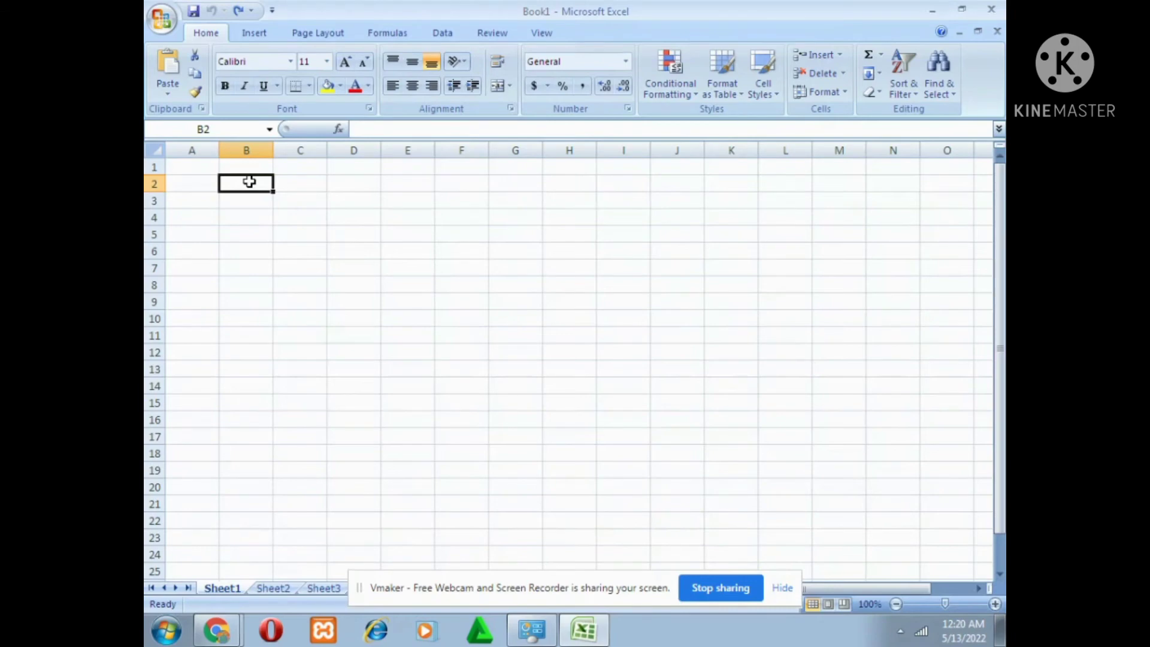
pyautogui.doubleClick(249, 182)
pyautogui.write('ja')
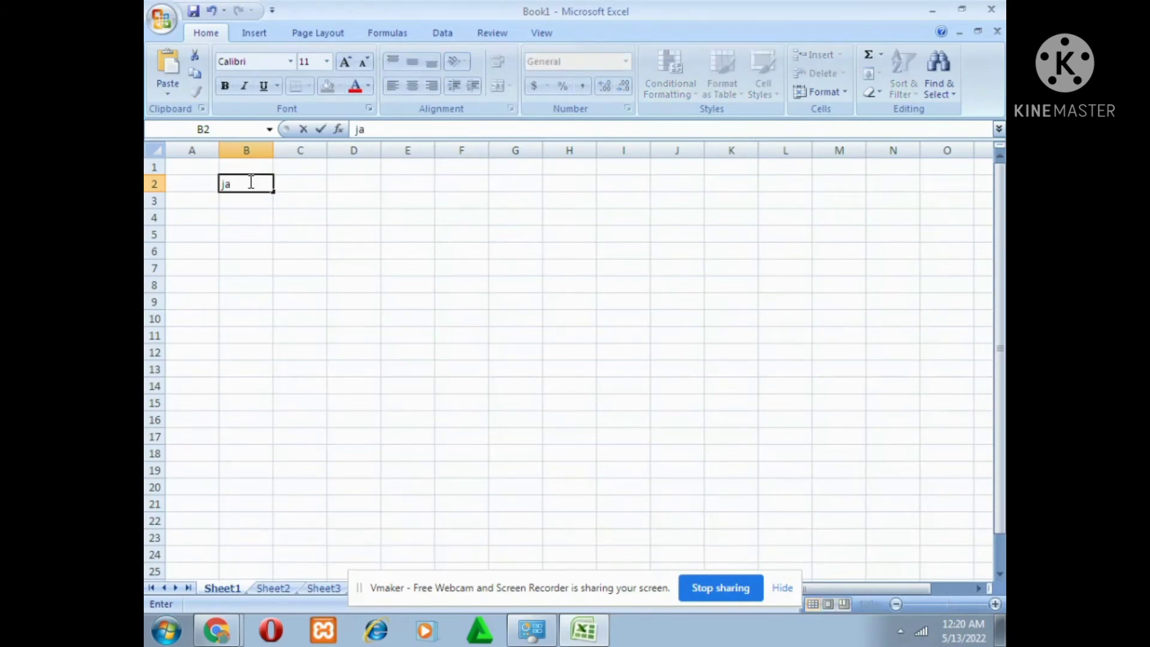
pyautogui.press('BackSpace')
pyautogui.press('BackSpace')
pyautogui.write('JAN')
pyautogui.press('Return')
pyautogui.write('MO')
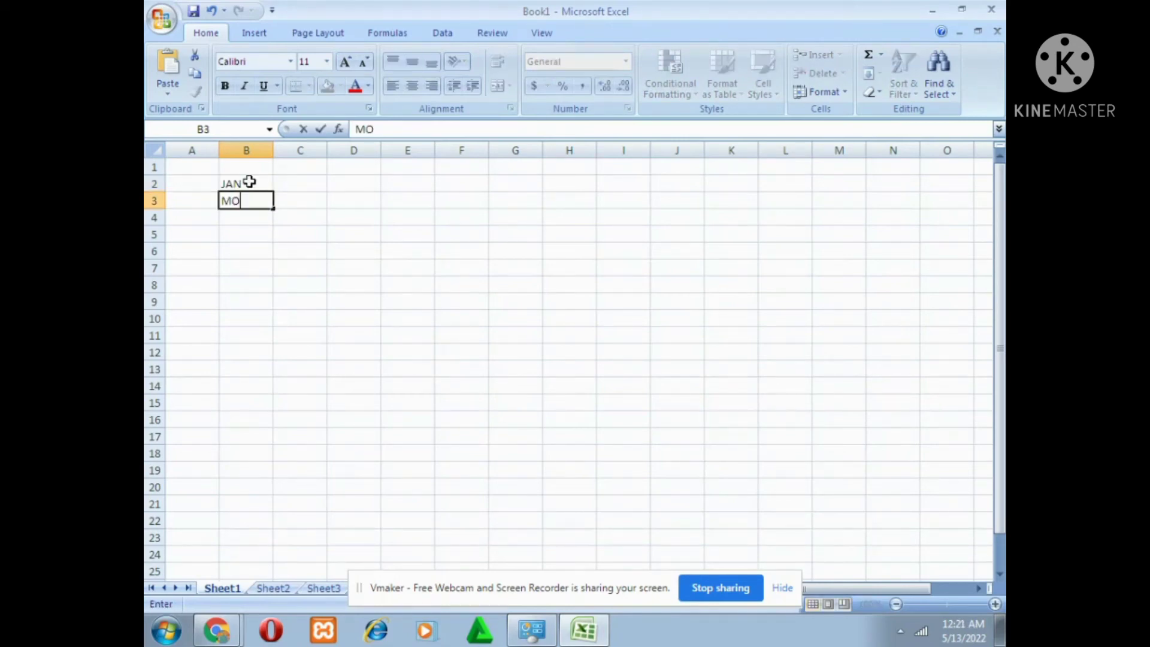
pyautogui.write('N')
pyautogui.press('Tab')
# Enter FEB in cell C2 and TUE in cell C3, beside the first month and weekday.
pyautogui.press('Up')
pyautogui.write('F')
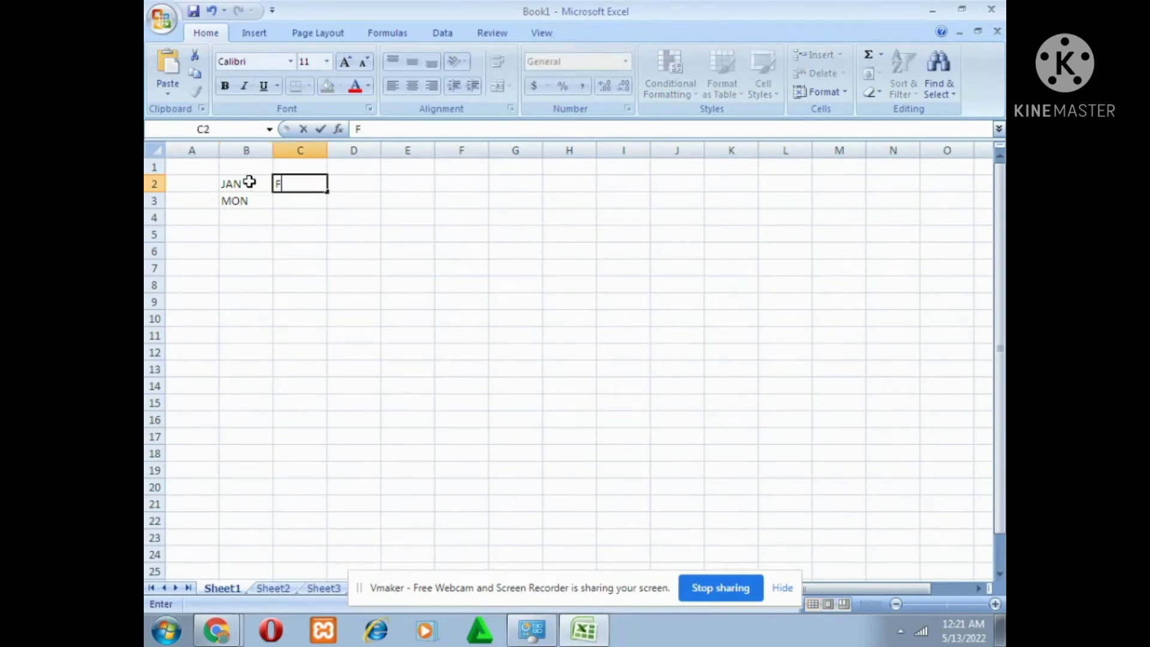
pyautogui.write('EB')
pyautogui.press('Return')
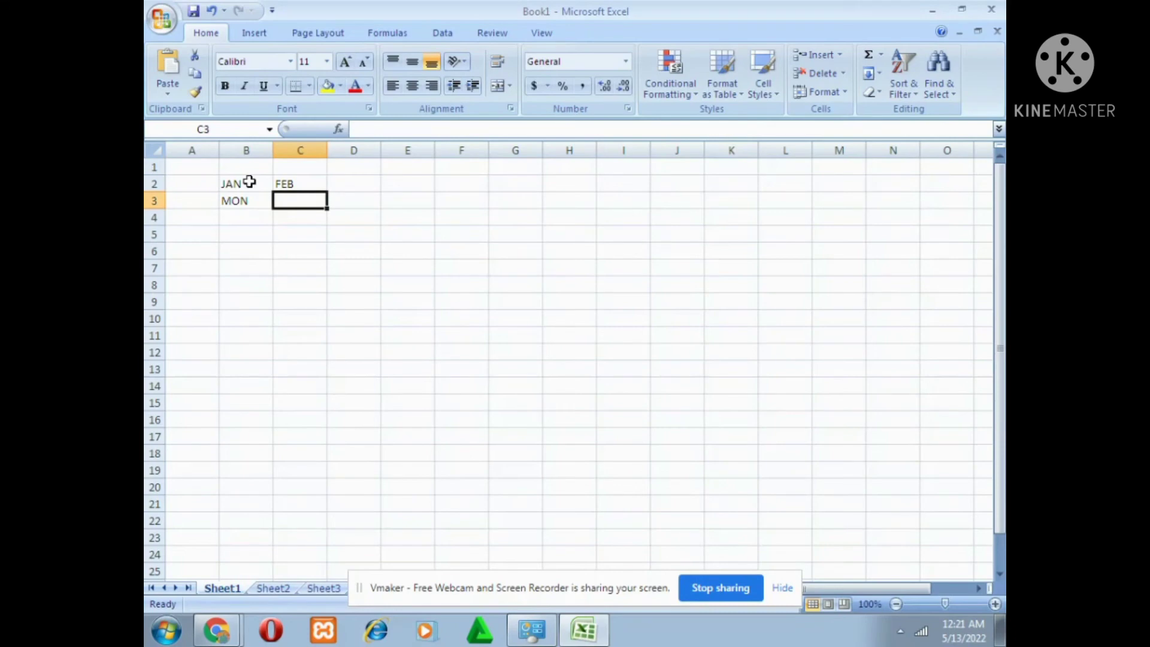
pyautogui.write('TUE')
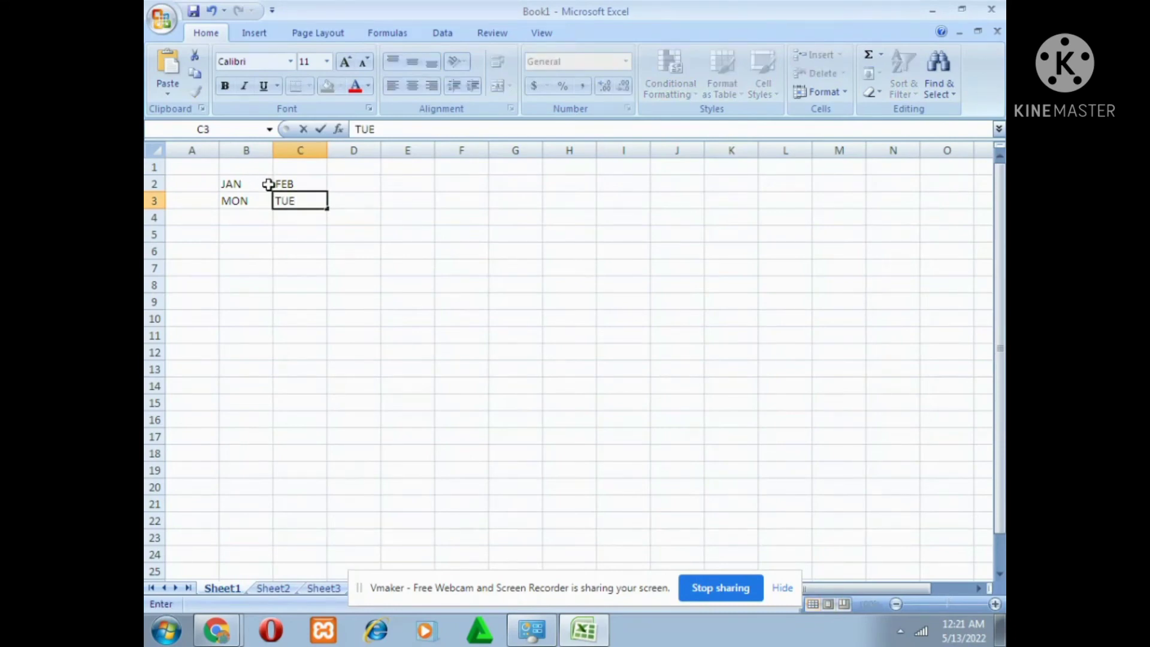
pyautogui.click(247, 183)
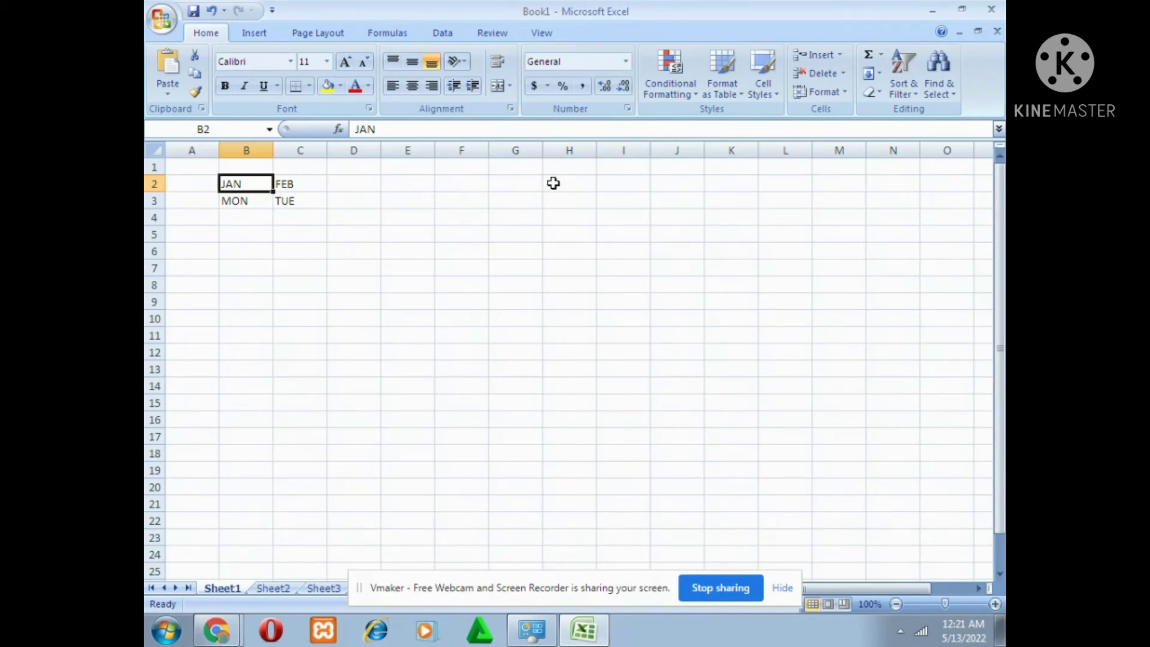
# Fill B2:K3 with a series in rows of type AutoFill, continuing the months and weekdays.
pyautogui.click(737, 187)
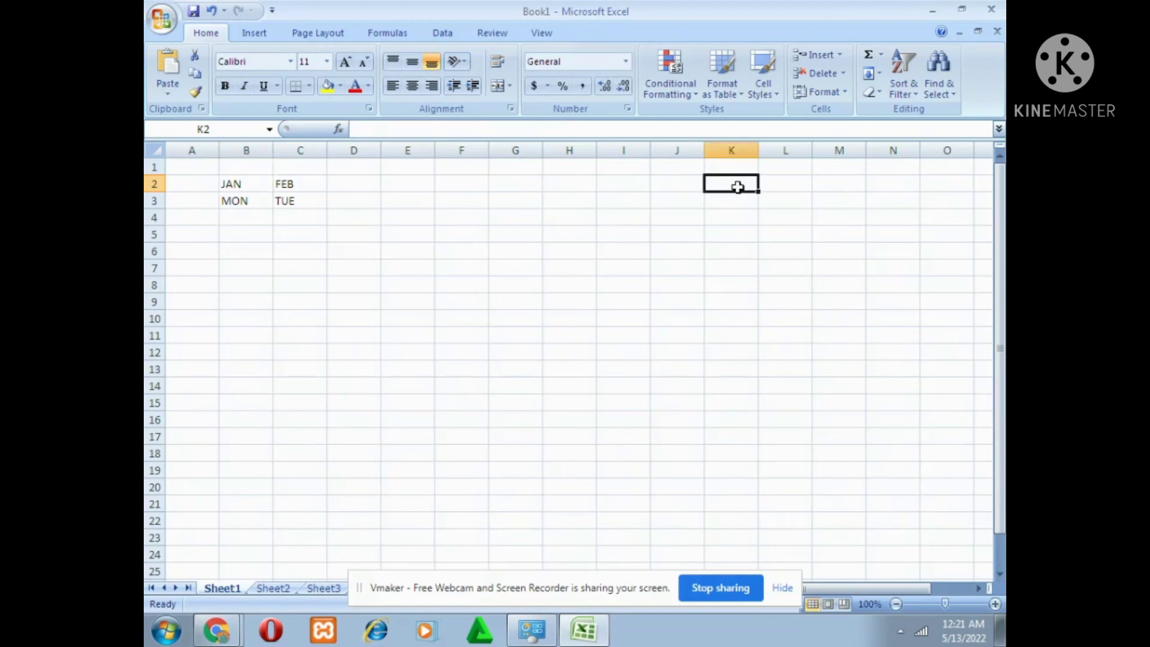
pyautogui.click(234, 185)
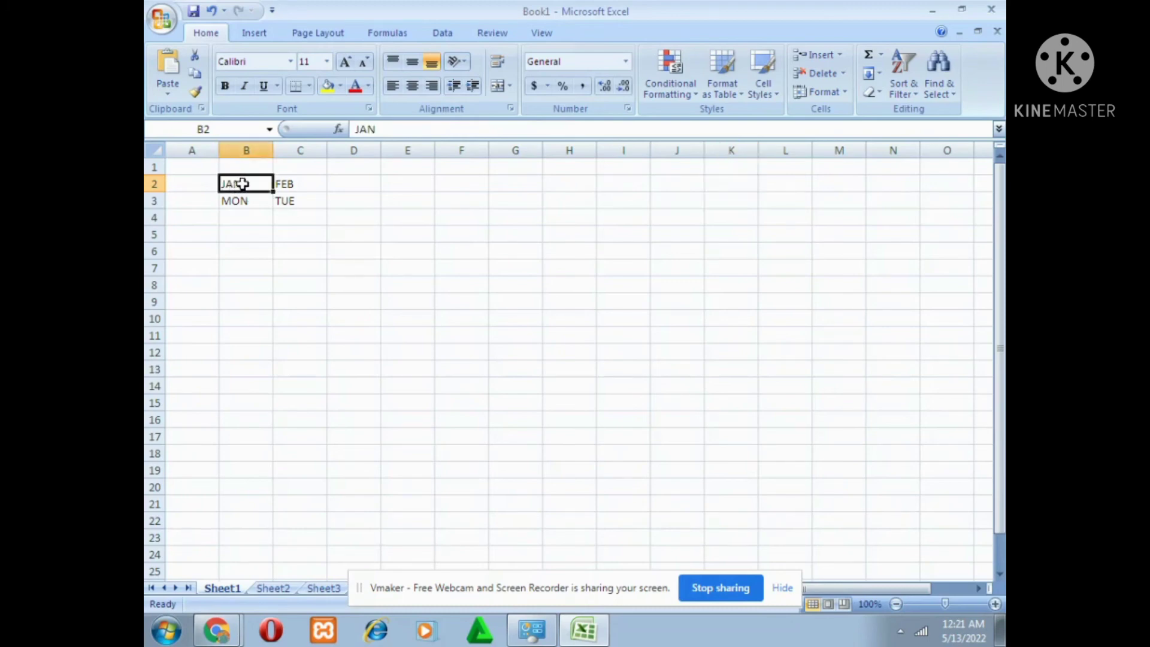
pyautogui.moveTo(244, 186); pyautogui.dragTo(716, 200)
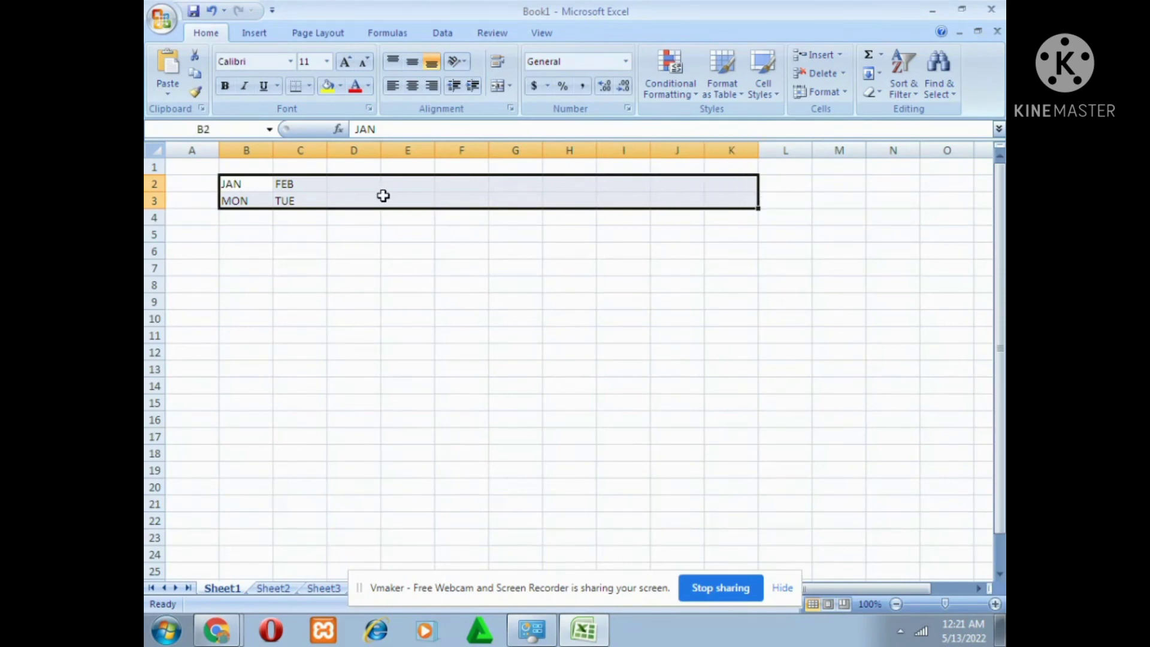
pyautogui.click(880, 71)
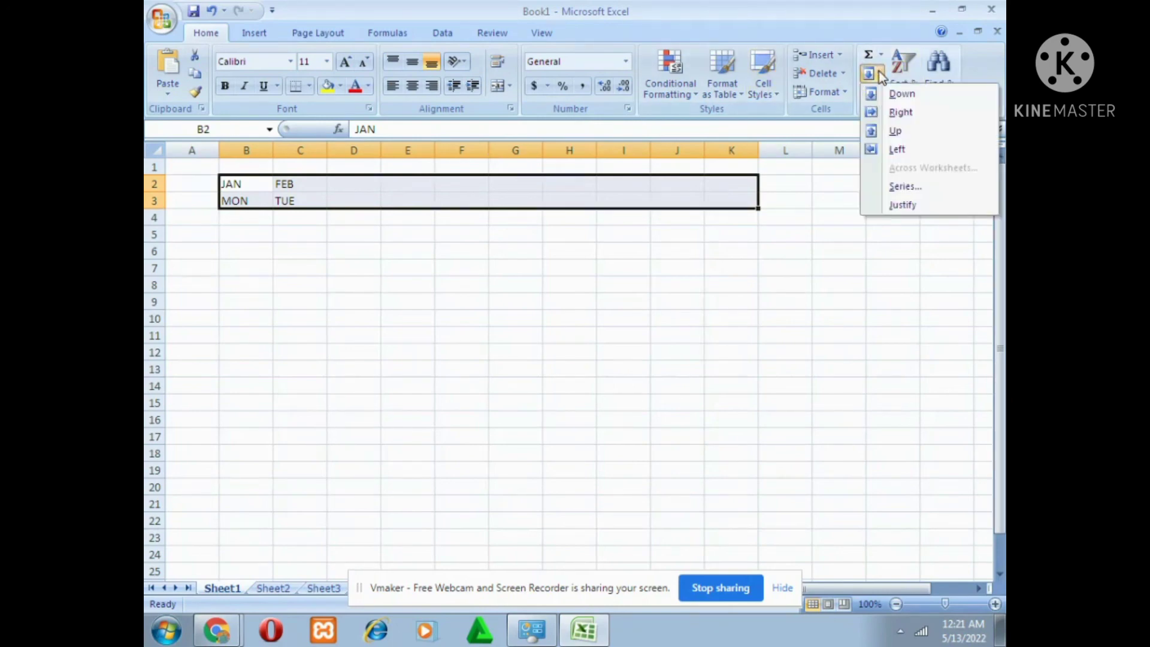
pyautogui.click(905, 190)
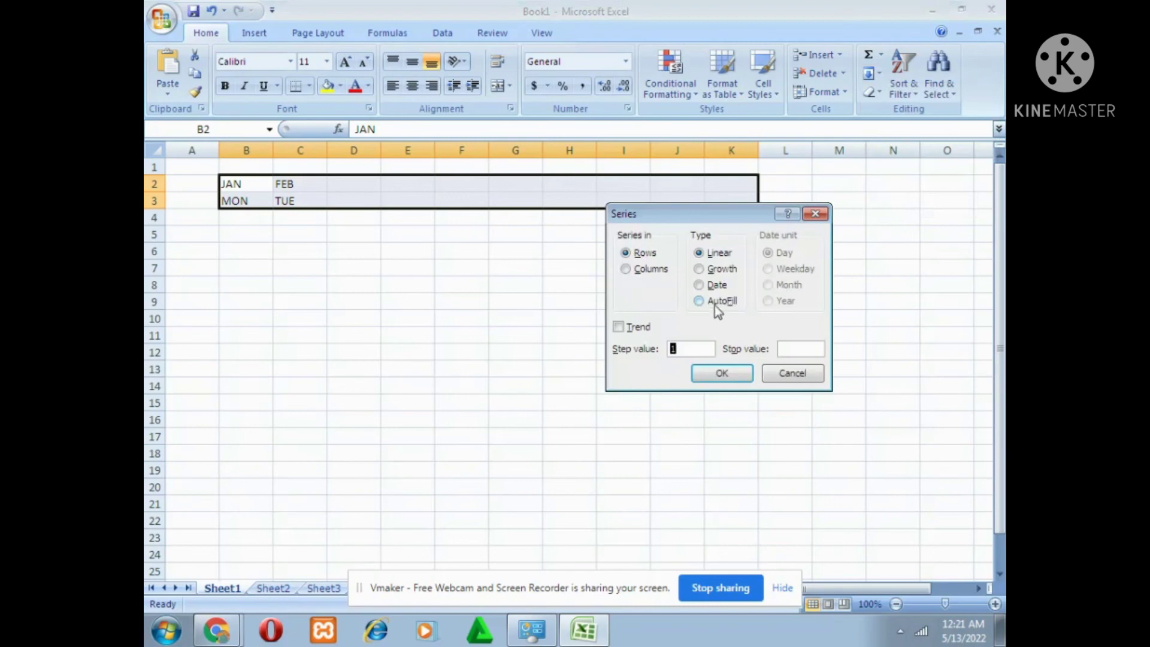
pyautogui.click(700, 301)
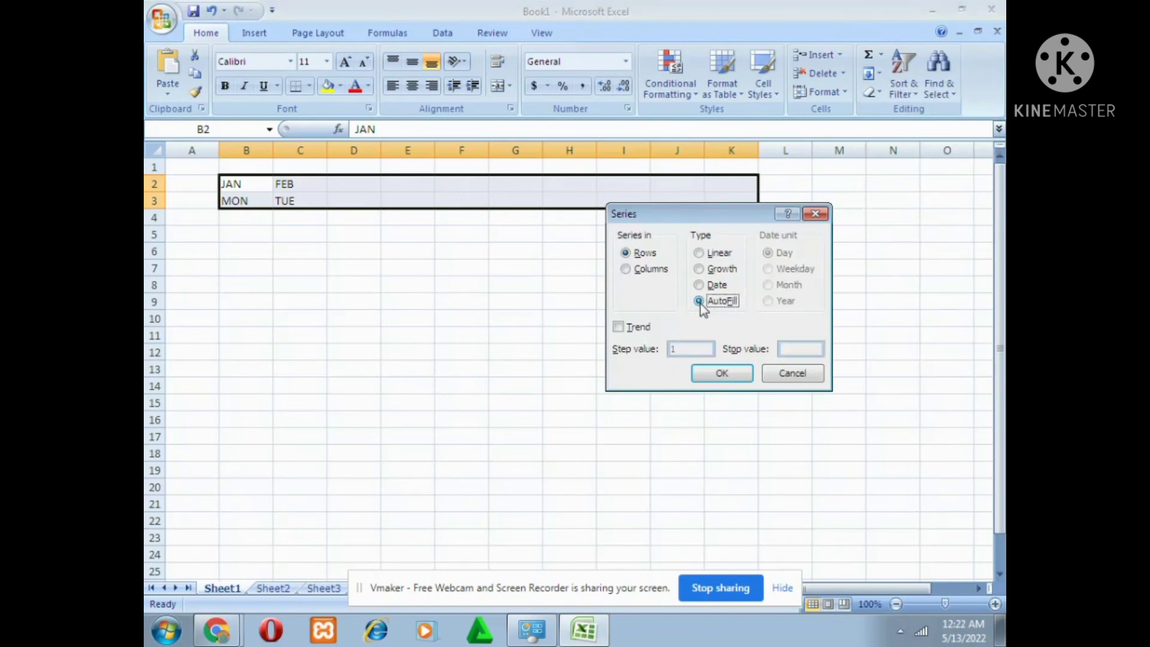
pyautogui.click(723, 375)
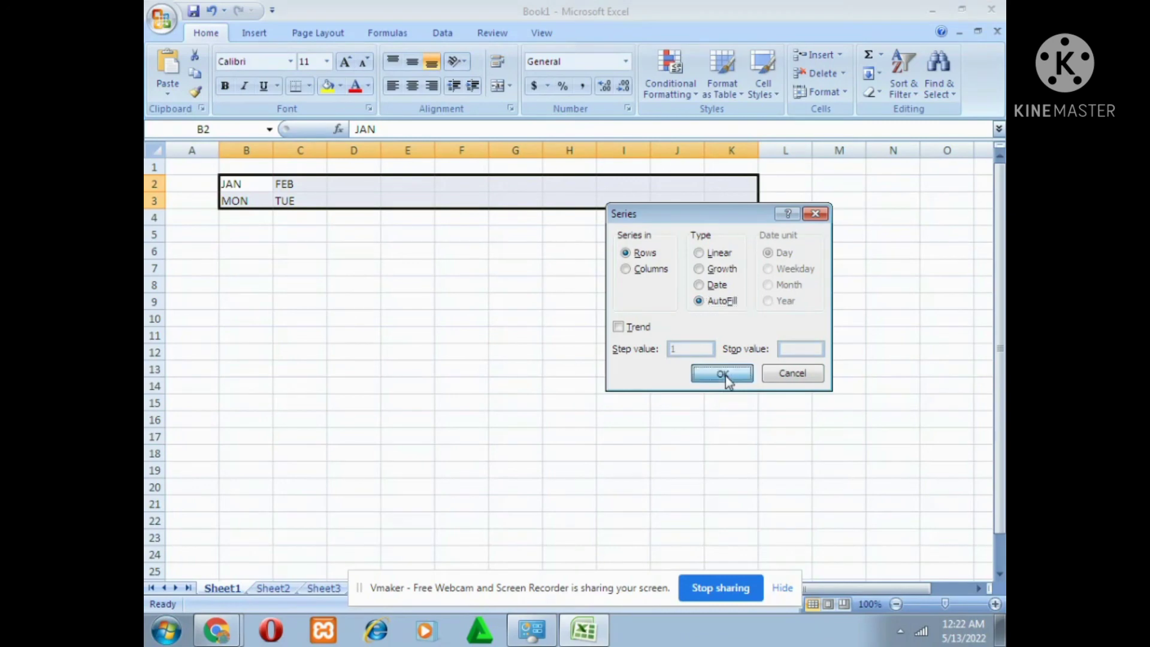